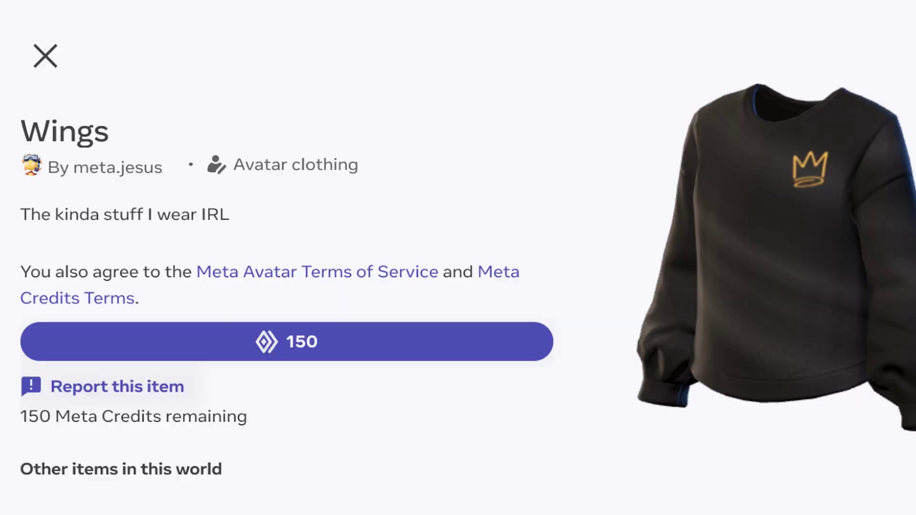
- Scroll down the store page to browse the other items for sale
{"action": "scroll", "coordinate": [286, 286], "scroll_direction": "down", "scroll_amount": 5}
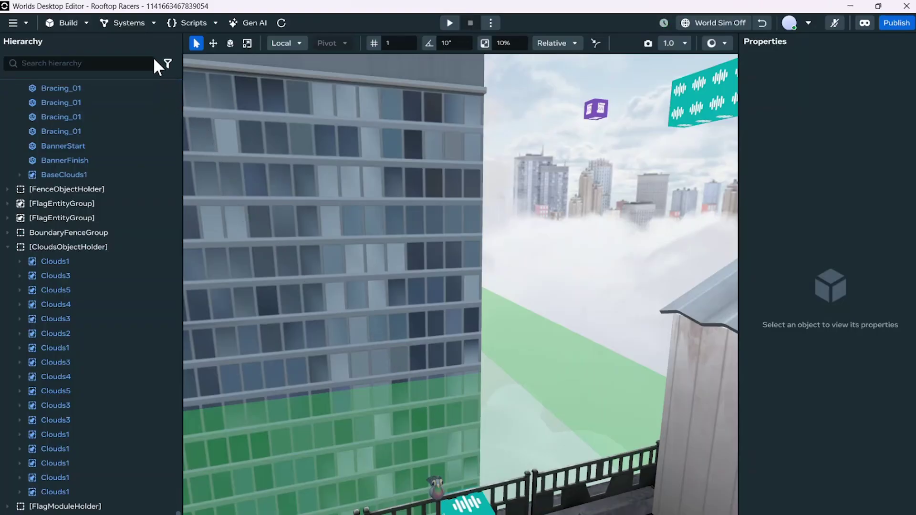
- Start a new Commerce in-world item 'Game Hint' described 'Reveal a hint to progress in the game'
{"action": "left_click", "coordinate": [137, 26]}
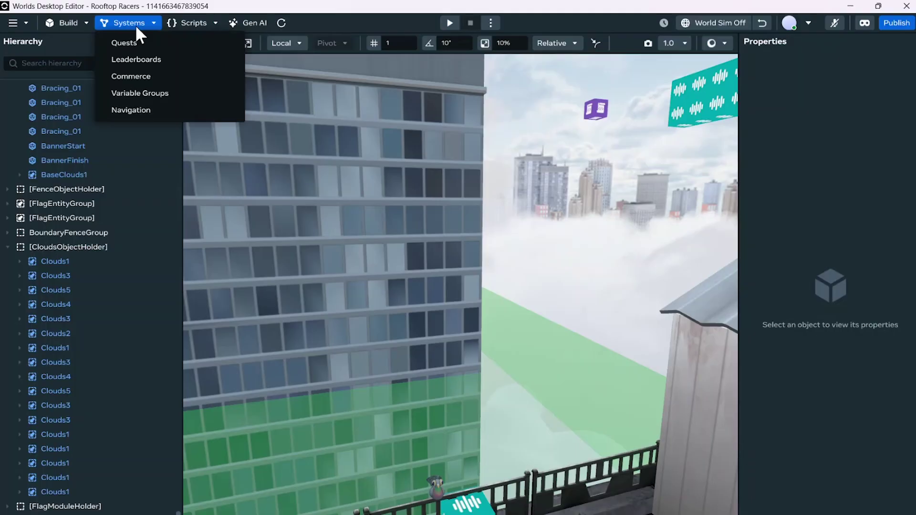
{"action": "left_click", "coordinate": [163, 79]}
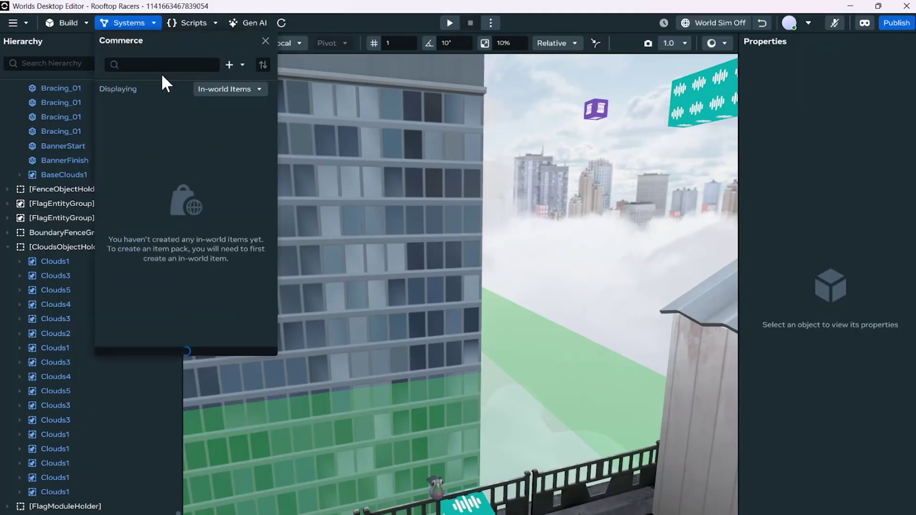
{"action": "left_click", "coordinate": [230, 69]}
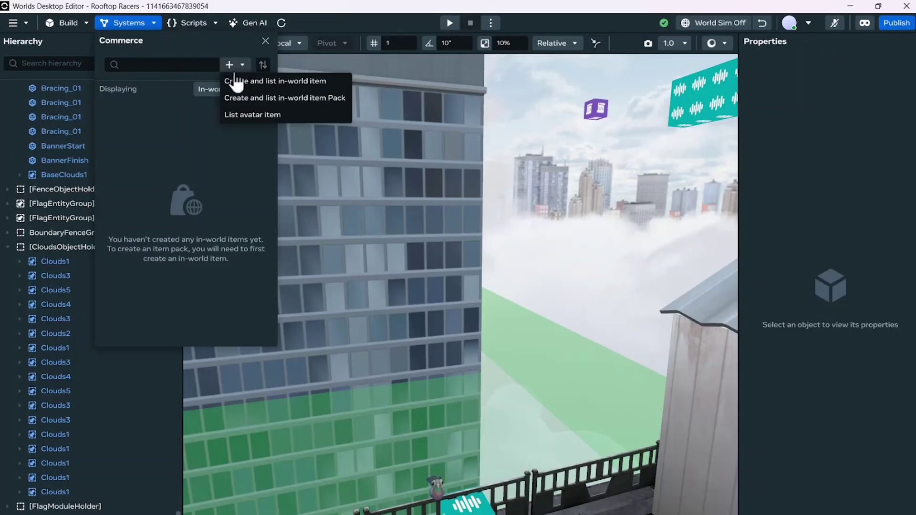
{"action": "left_click", "coordinate": [233, 80]}
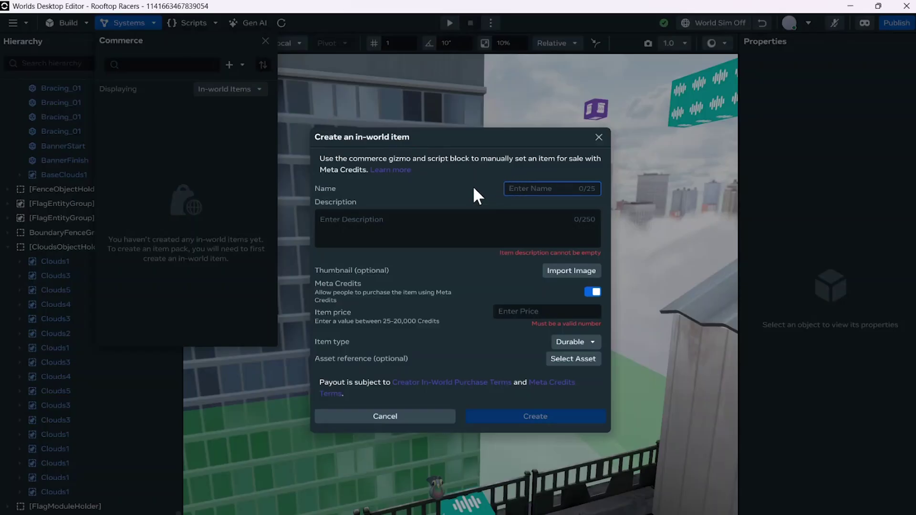
{"action": "type", "text": "Game Hint"}
{"action": "left_click", "coordinate": [442, 212]}
{"action": "type", "text": "Reveal a hint to progress in the game"}
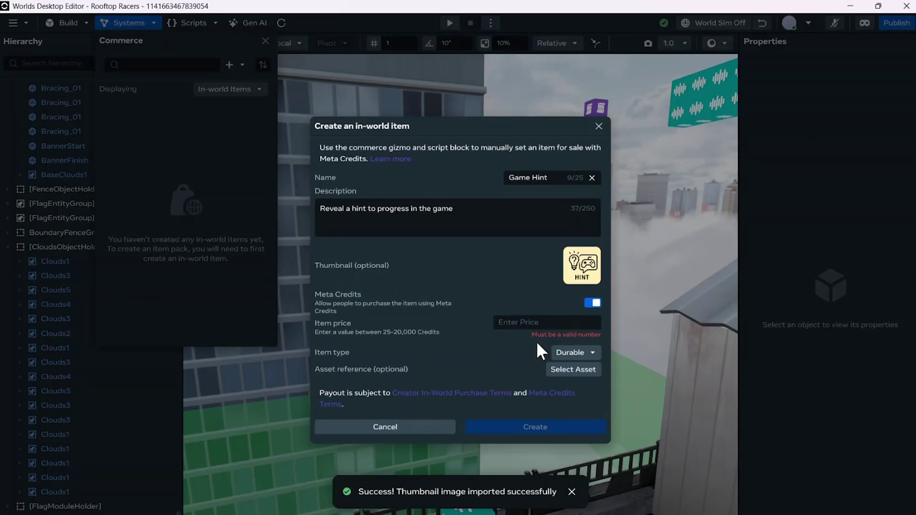
- Price the item at 100 Meta Credits, make it Consumable with Auto use, and create it
{"action": "left_click", "coordinate": [555, 328]}
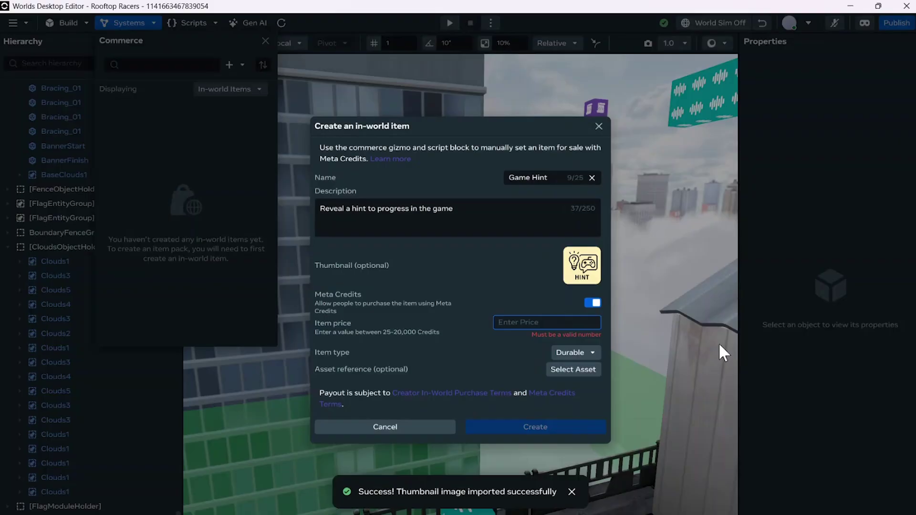
{"action": "type", "text": "100"}
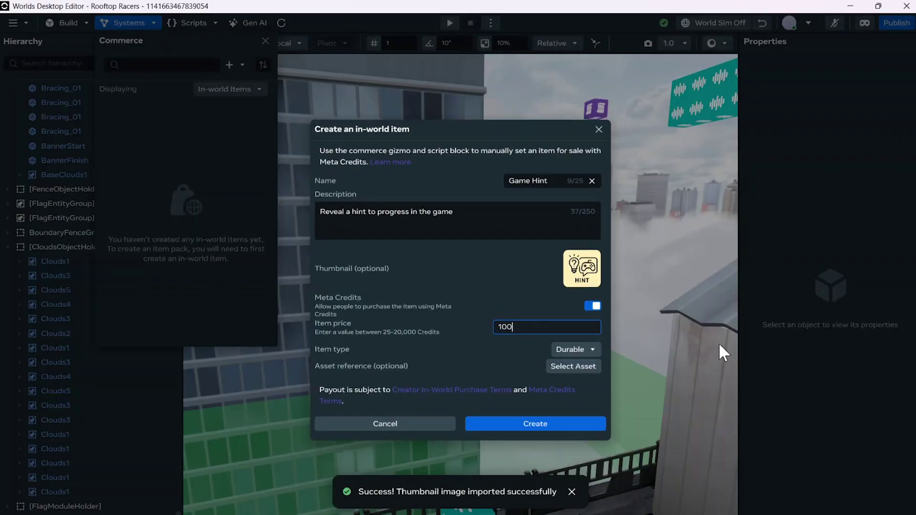
{"action": "left_click", "coordinate": [592, 350]}
{"action": "left_click", "coordinate": [608, 383]}
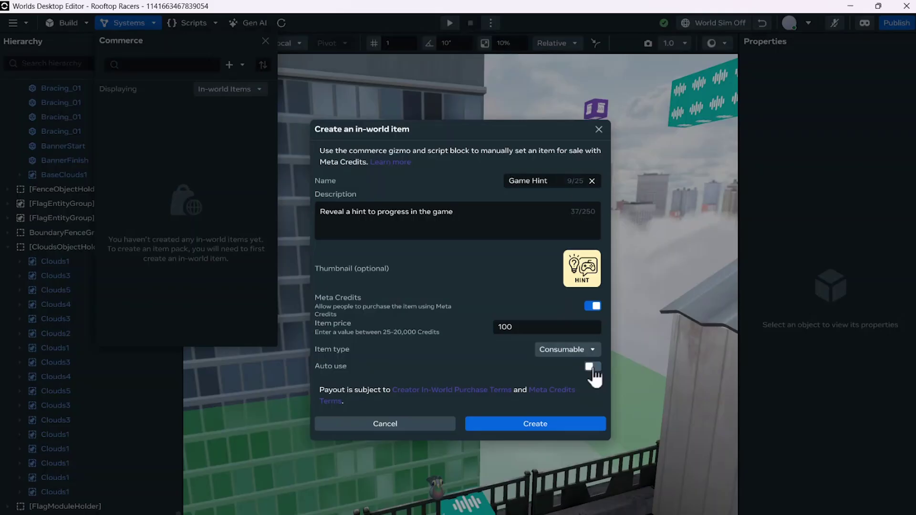
{"action": "left_click", "coordinate": [593, 368]}
{"action": "left_click", "coordinate": [567, 426]}
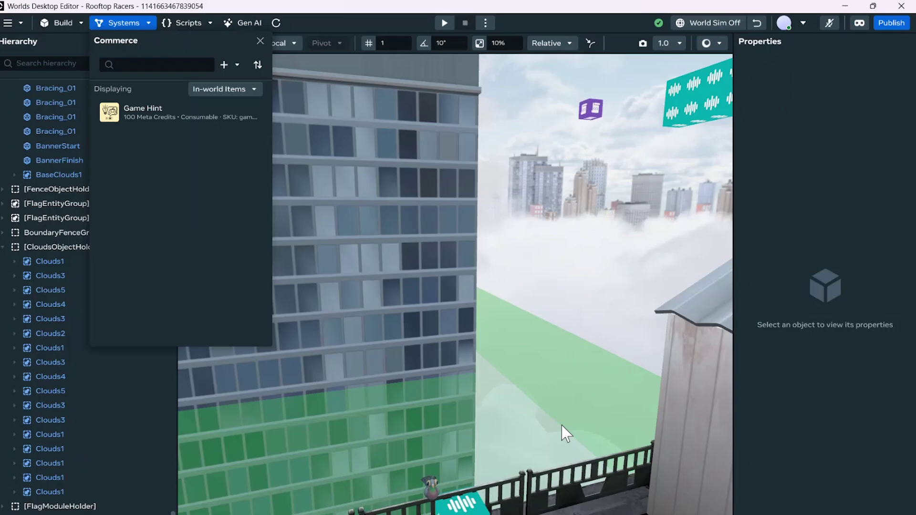
- Find the In-world Purchase gizmo by searching 'purch' and place it at the foot of the door
{"action": "left_click", "coordinate": [64, 23]}
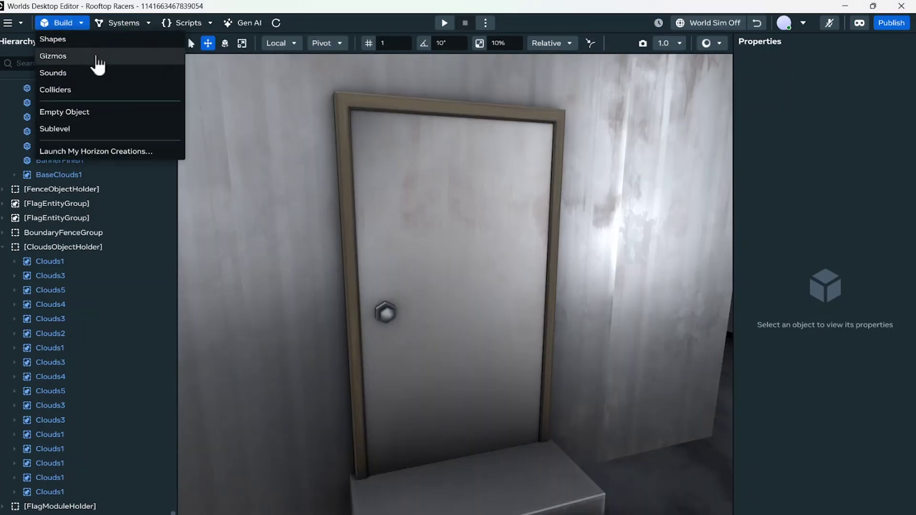
{"action": "left_click", "coordinate": [98, 57]}
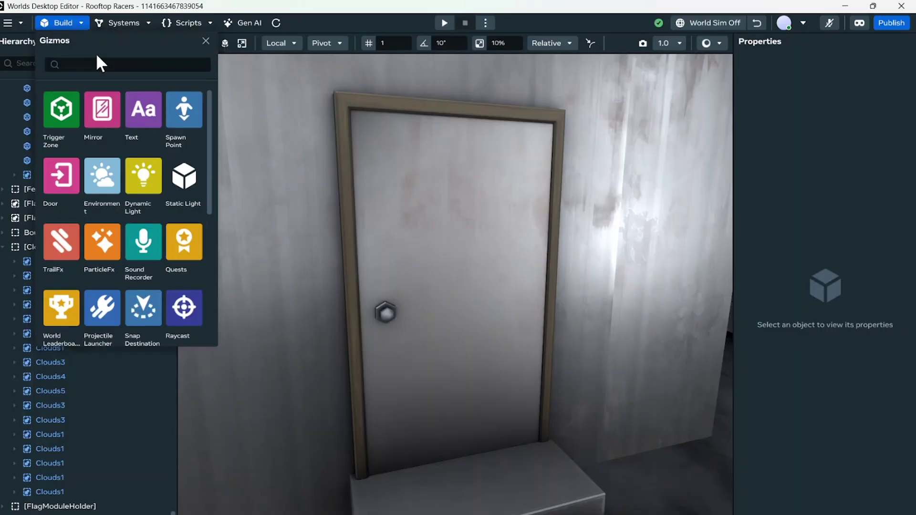
{"action": "left_click", "coordinate": [105, 64]}
{"action": "type", "text": "purch"}
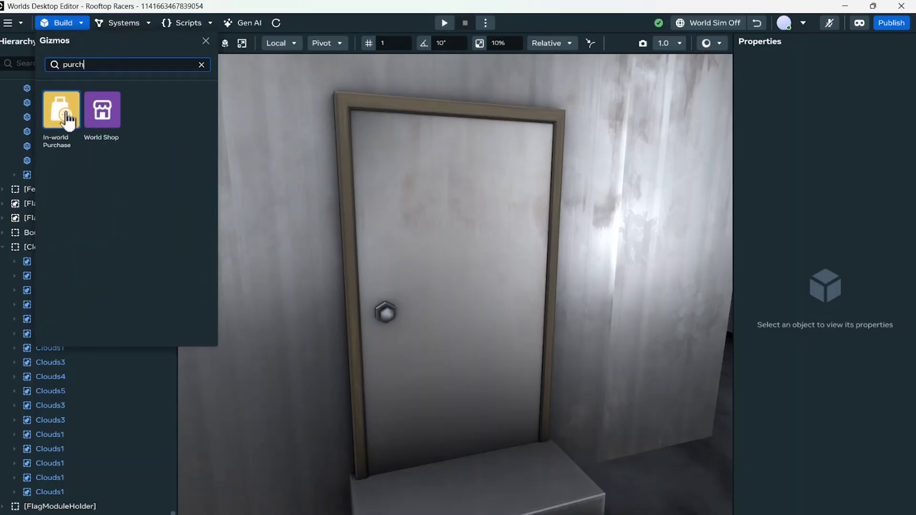
{"action": "left_click_drag", "start_coordinate": [61, 117], "coordinate": [482, 446]}
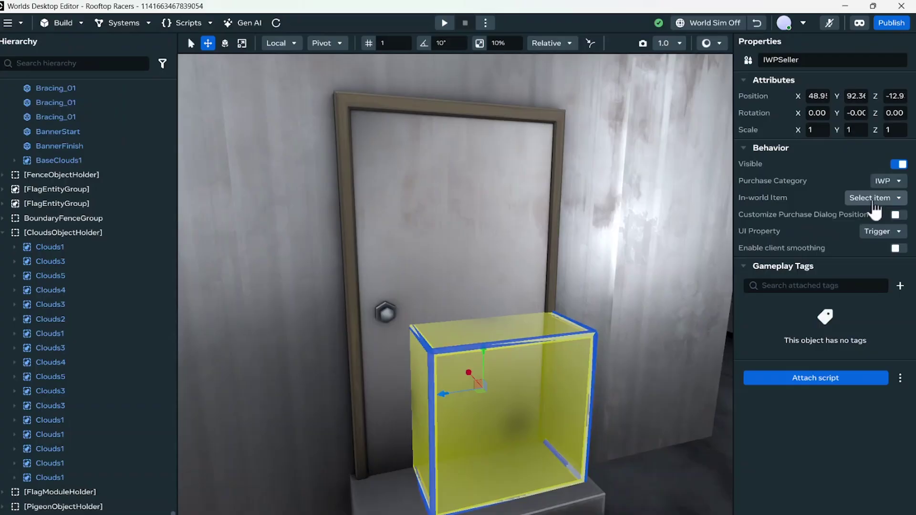
- Set IWPSeller's In-world Item to Game Hint and raise the gizmo up in front of the door
{"action": "left_click", "coordinate": [874, 198]}
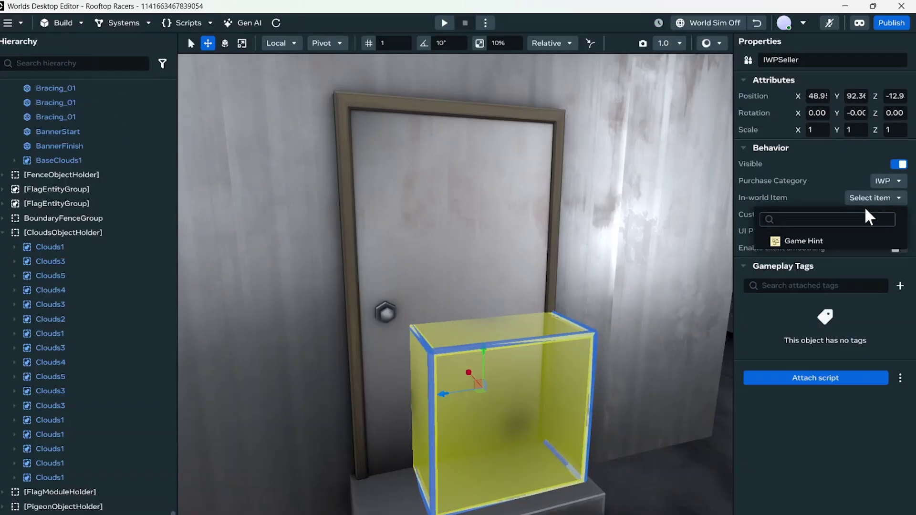
{"action": "left_click", "coordinate": [816, 242]}
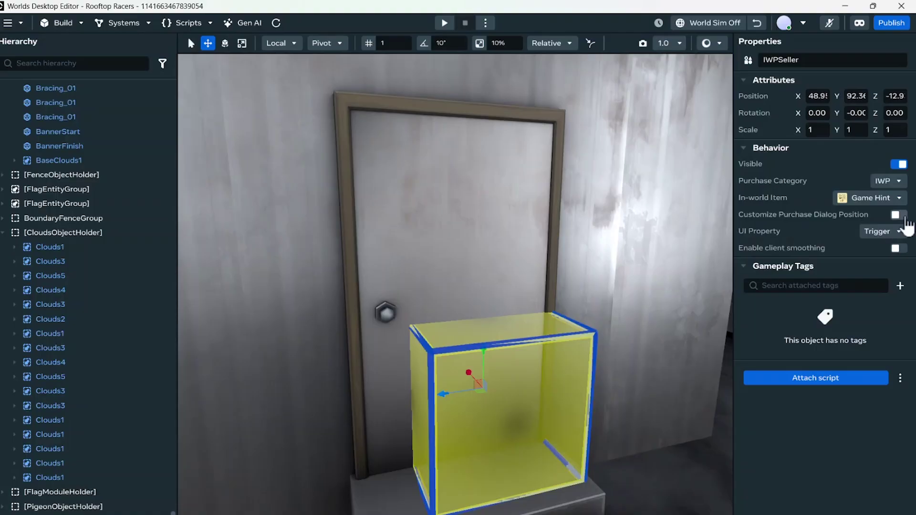
{"action": "left_click", "coordinate": [900, 215]}
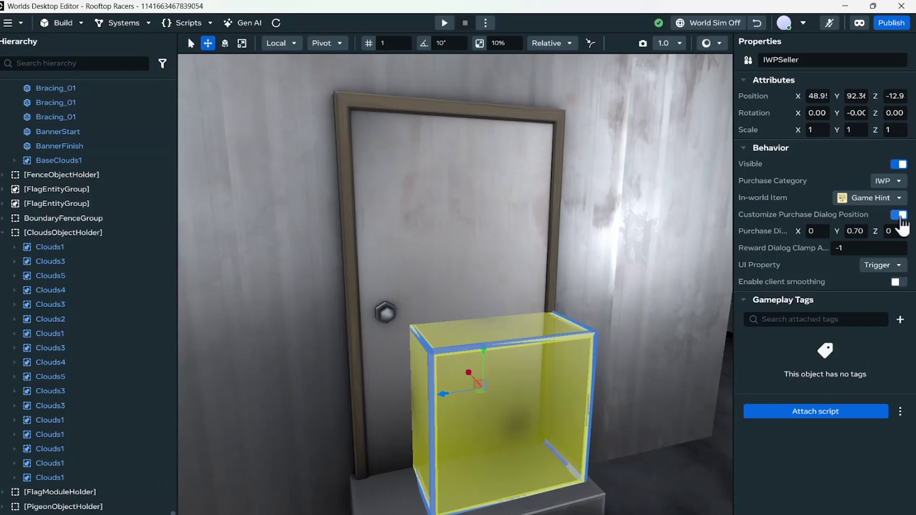
{"action": "left_click", "coordinate": [900, 215]}
{"action": "left_click_drag", "start_coordinate": [486, 357], "coordinate": [474, 274]}
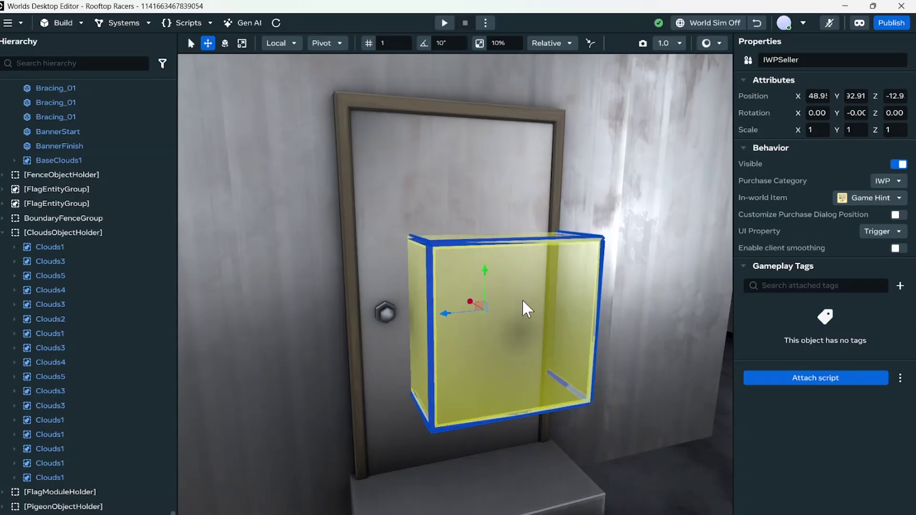
- Rotate IWPSeller to 270° on Y and slide it into place against the door
{"action": "key", "text": "e"}
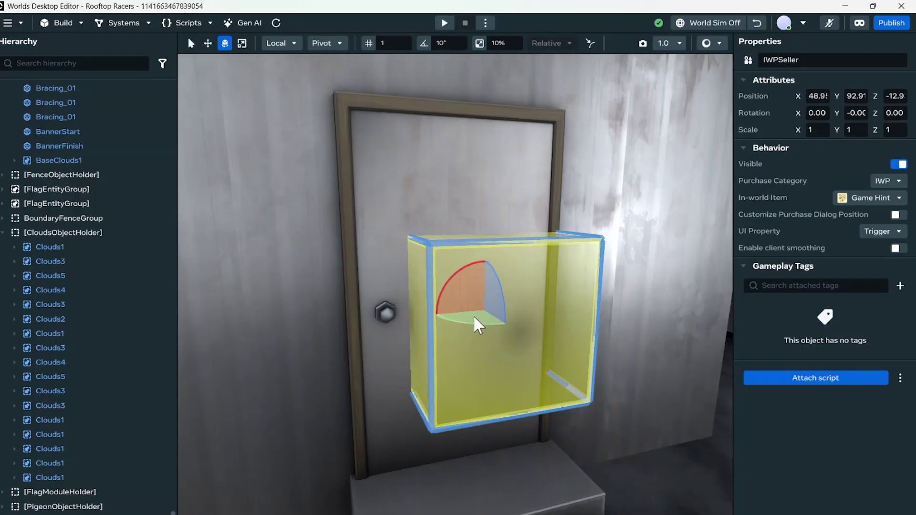
{"action": "left_click_drag", "start_coordinate": [479, 326], "coordinate": [538, 324]}
{"action": "key", "text": "w"}
{"action": "left_click_drag", "start_coordinate": [444, 323], "coordinate": [409, 323]}
{"action": "left_click_drag", "start_coordinate": [457, 352], "coordinate": [517, 361], "text": "alt"}
{"action": "scroll", "coordinate": [508, 358], "scroll_direction": "up", "scroll_amount": 4}
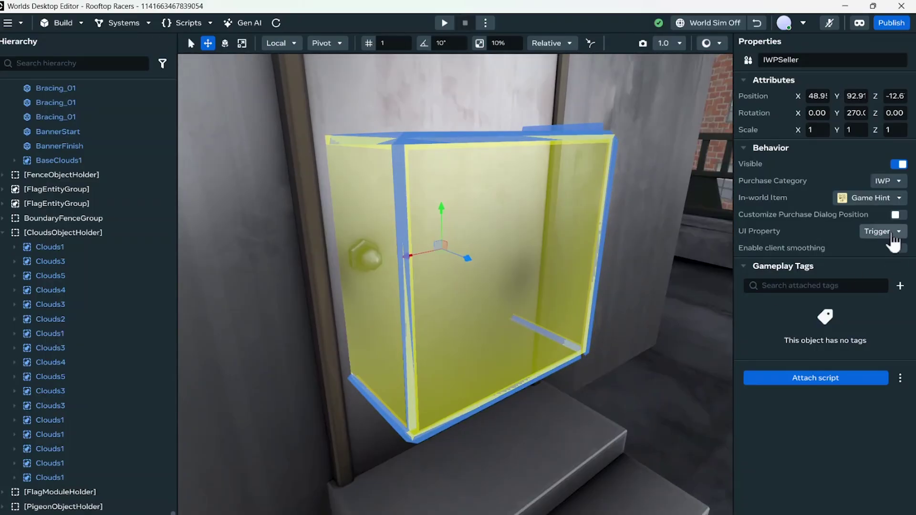
- Set IWPSeller's UI Property to Icon instead of Button
{"action": "left_click", "coordinate": [883, 232]}
{"action": "left_click", "coordinate": [892, 274]}
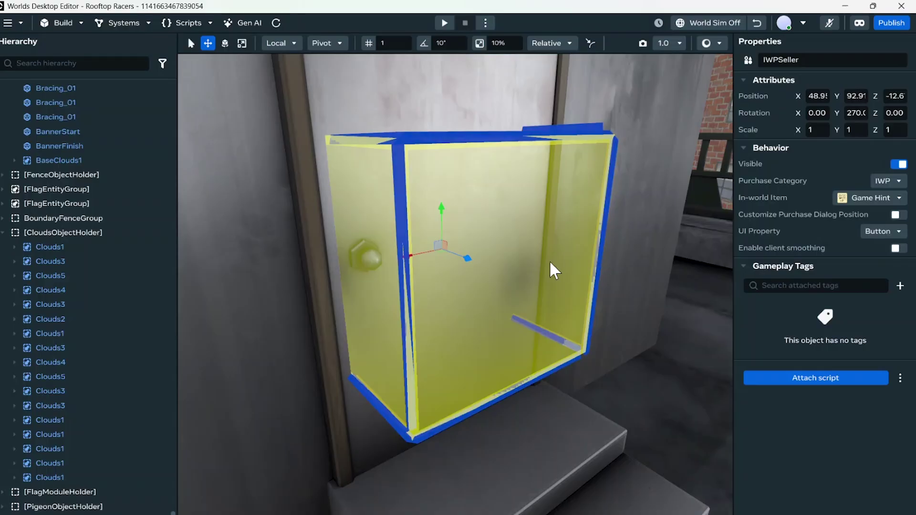
{"action": "right_click_drag", "start_coordinate": [513, 280], "coordinate": [448, 280]}
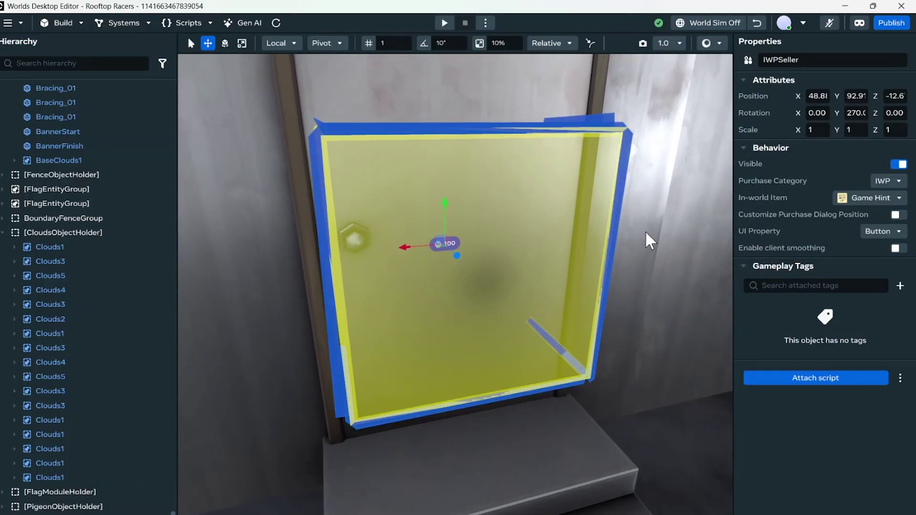
{"action": "left_click", "coordinate": [883, 232]}
{"action": "left_click", "coordinate": [895, 294]}
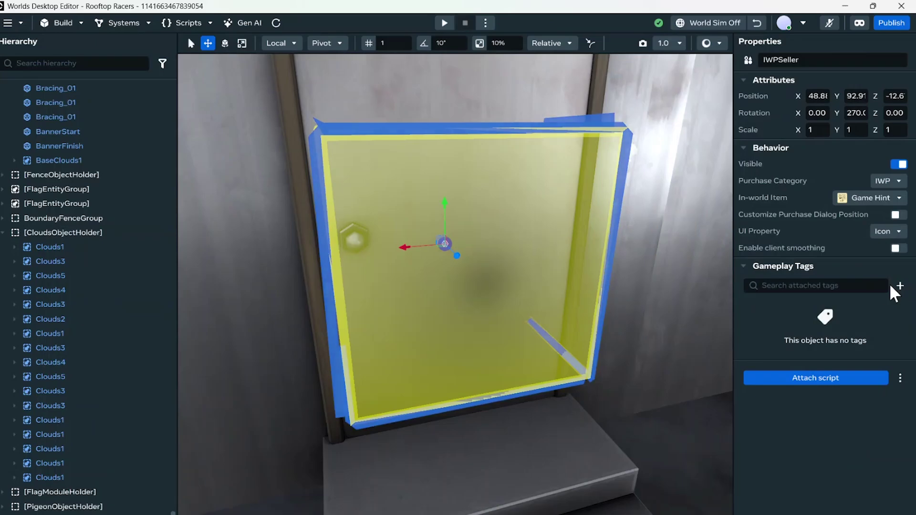
{"action": "left_click", "coordinate": [684, 257]}
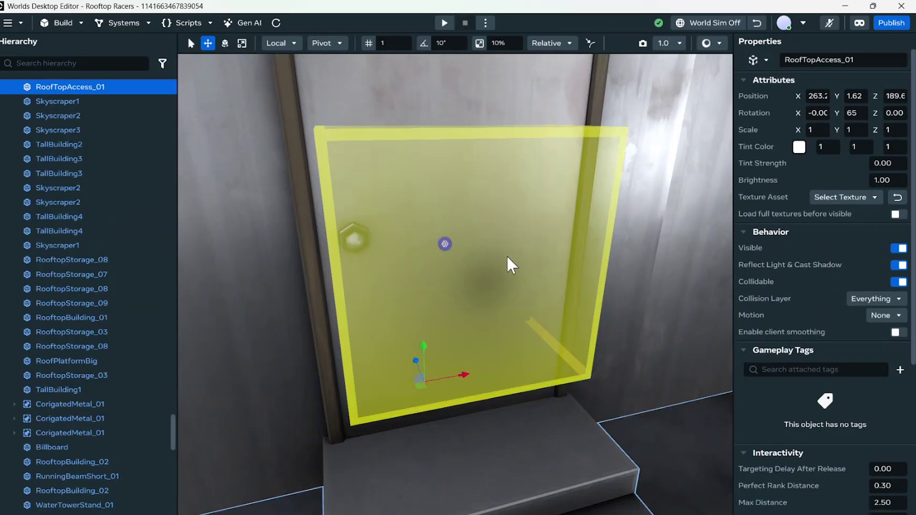
- Zoom the viewport in toward the purchase box
{"action": "scroll", "coordinate": [508, 265], "scroll_direction": "up", "scroll_amount": 2}
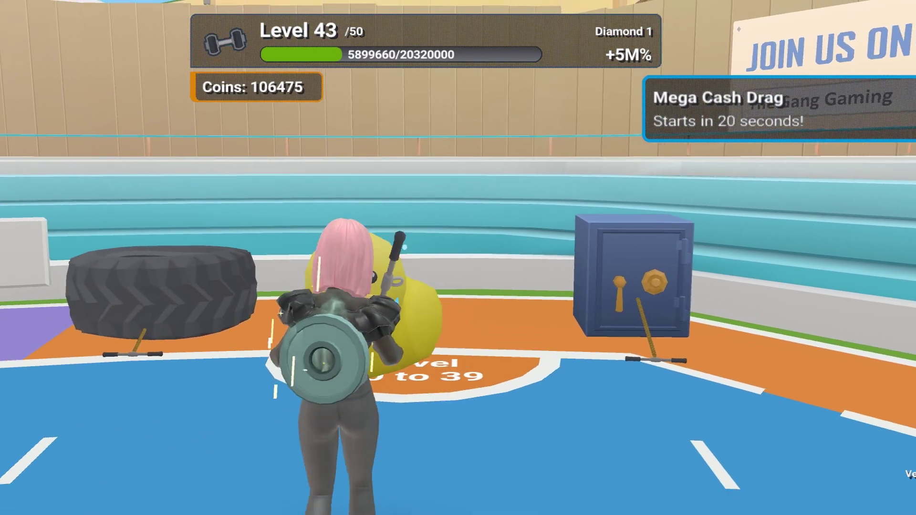
- Drop the rubber duck in the yellow zone for 5000 coins, then run toward the jackpot wheel
{"action": "key", "text": "s"}
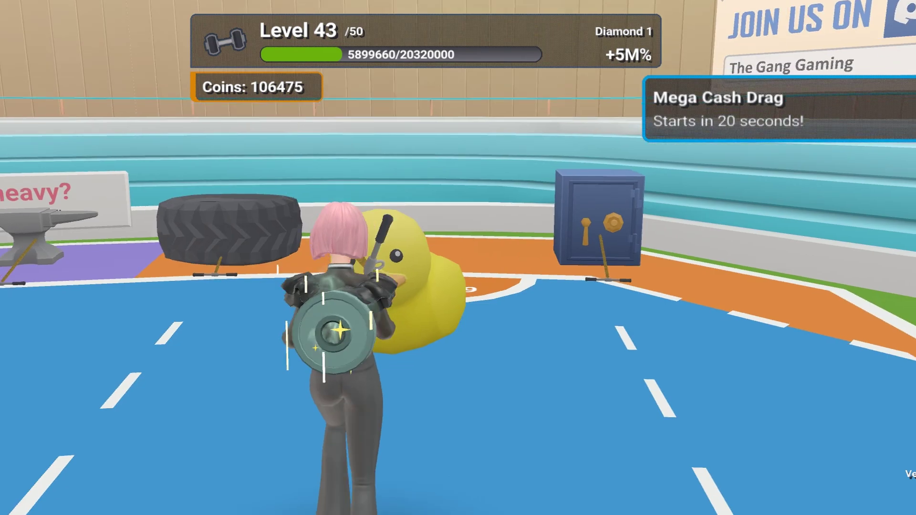
{"action": "key", "text": "s"}
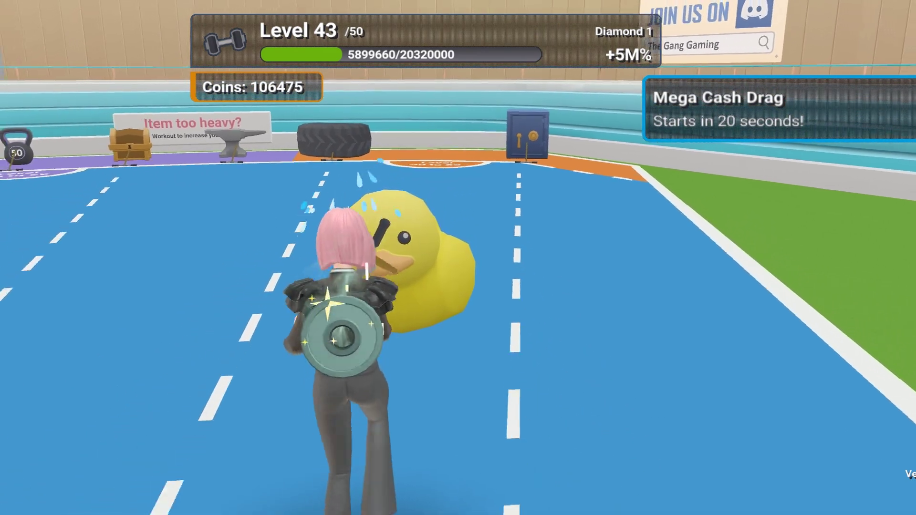
{"action": "key", "text": "w"}
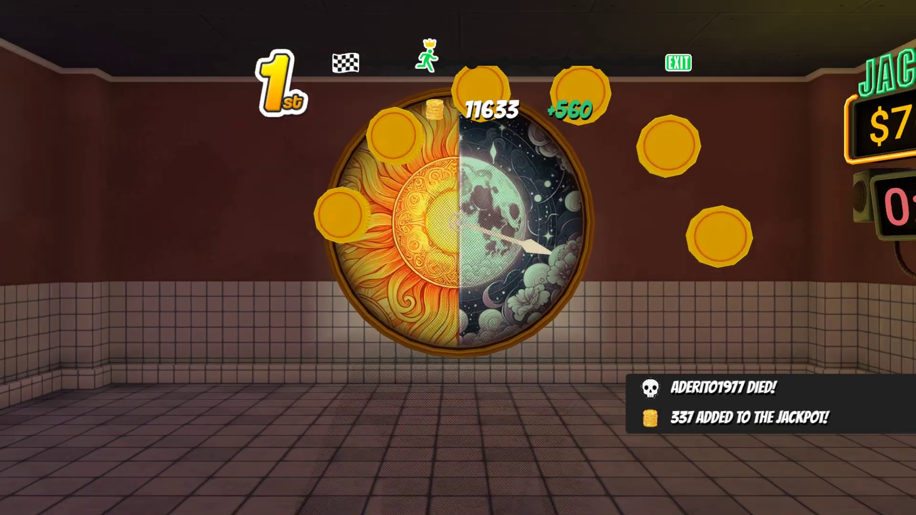
{"action": "key", "text": "w"}
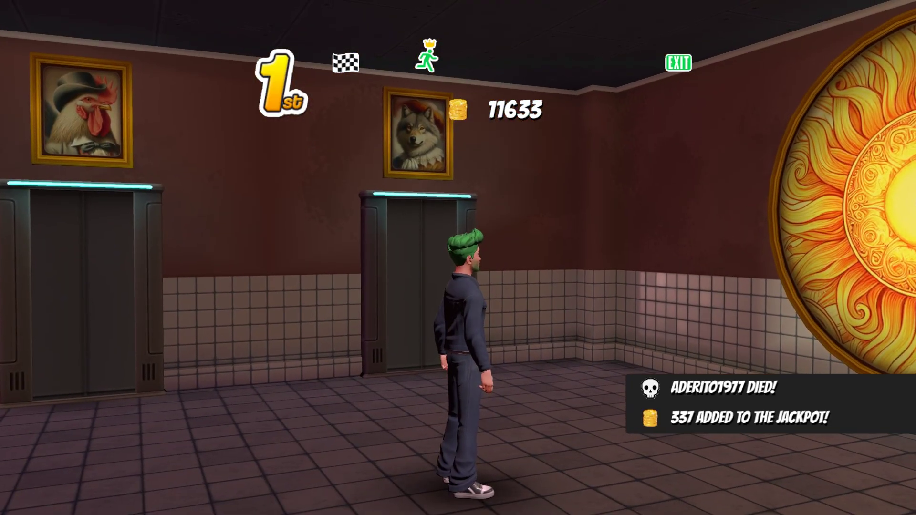
{"action": "key", "text": "w"}
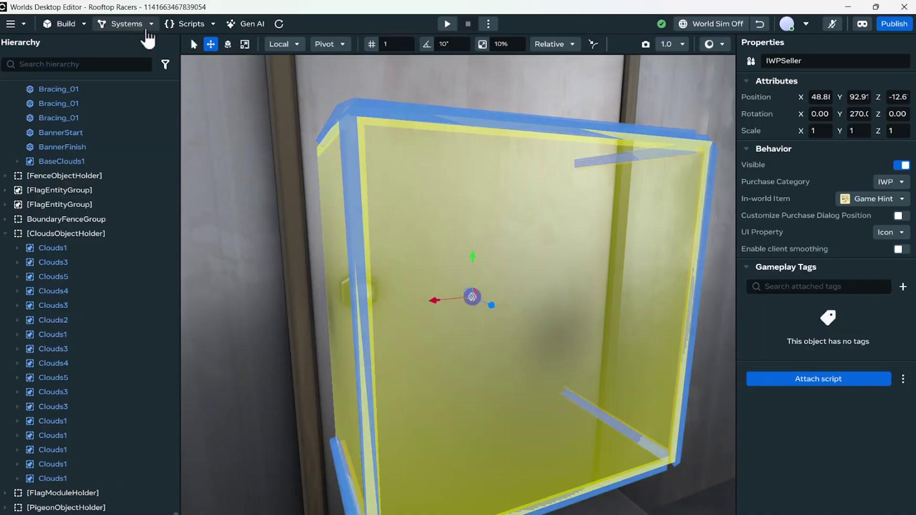
- Change the Game Hint item's price in Commerce to 150 Meta Credits and save it
{"action": "left_click", "coordinate": [148, 27]}
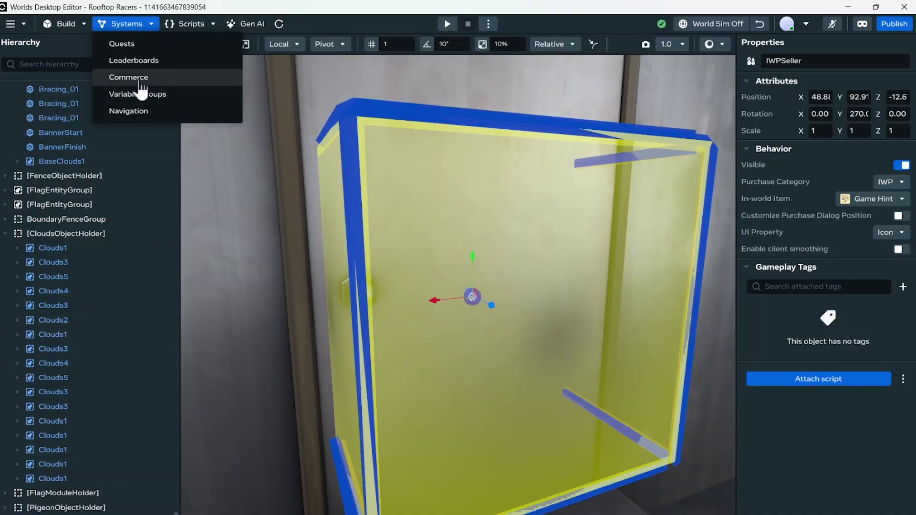
{"action": "left_click", "coordinate": [139, 78]}
{"action": "mouse_move", "coordinate": [164, 113]}
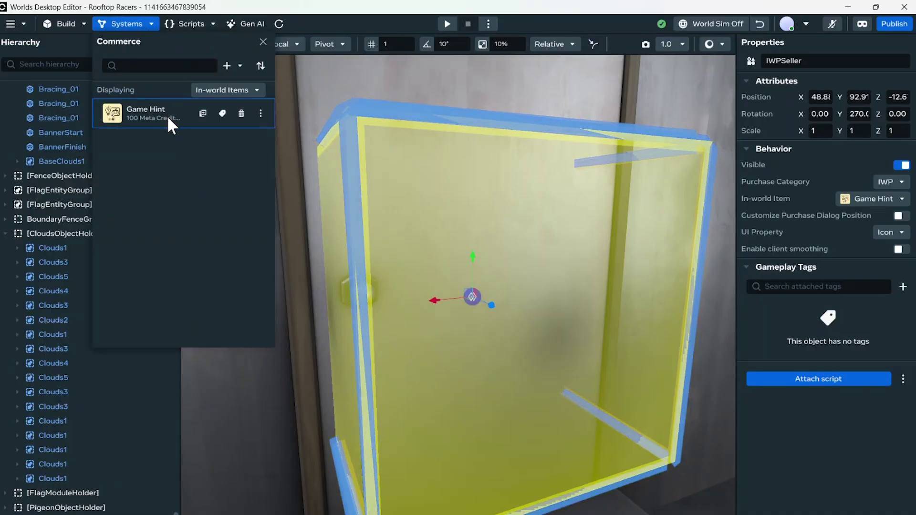
{"action": "left_click", "coordinate": [223, 120]}
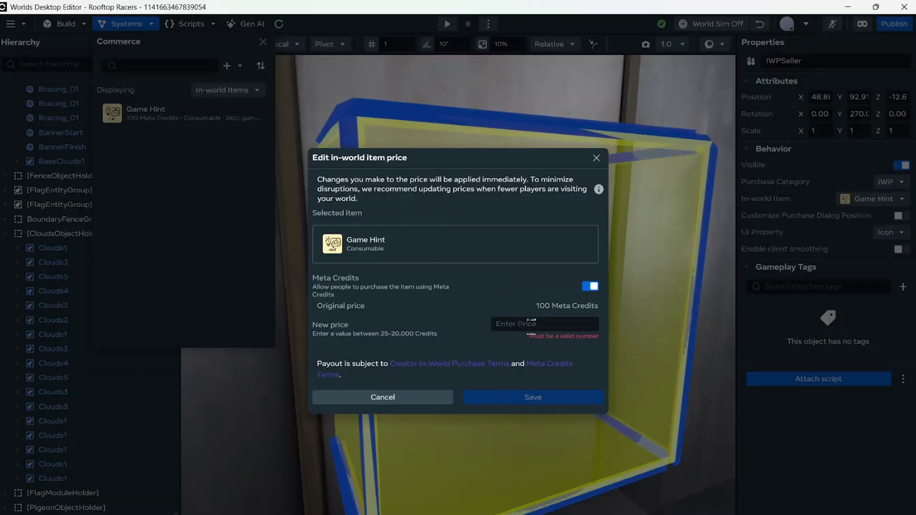
{"action": "left_click", "coordinate": [532, 324]}
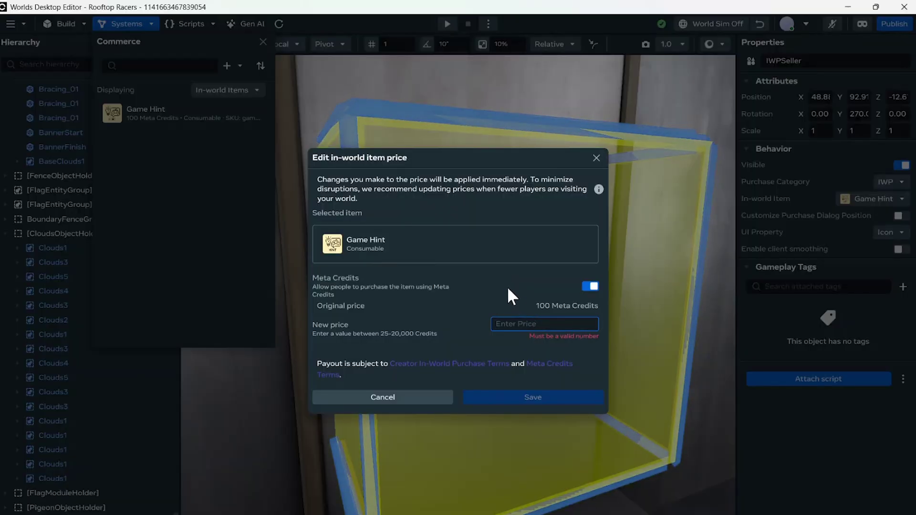
{"action": "type", "text": "1"}
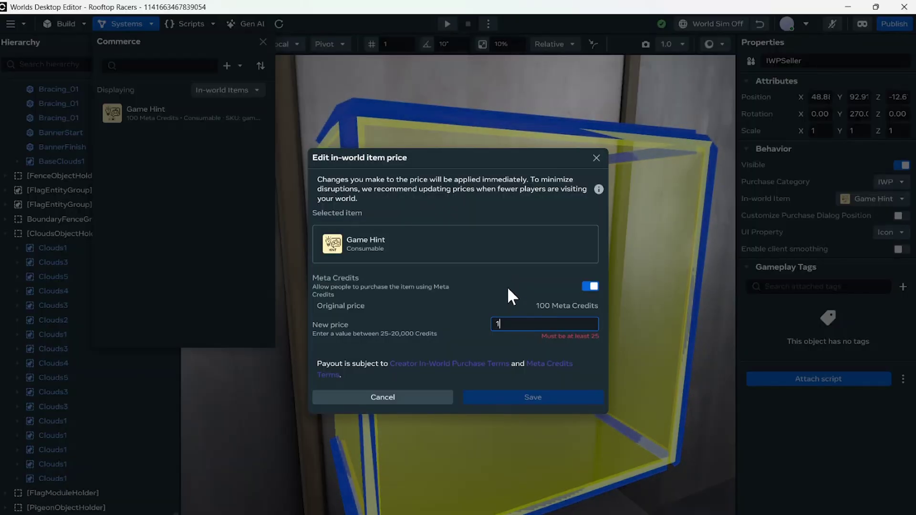
{"action": "type", "text": "50"}
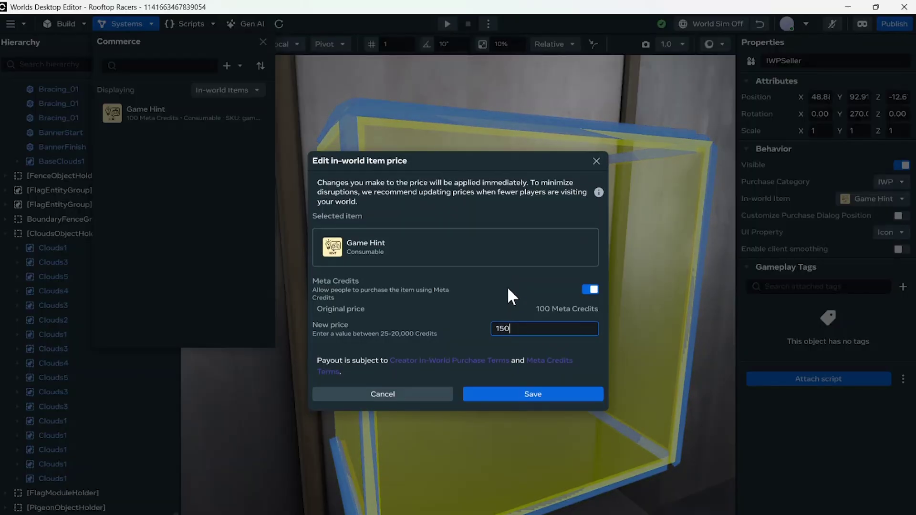
{"action": "left_click", "coordinate": [562, 396]}
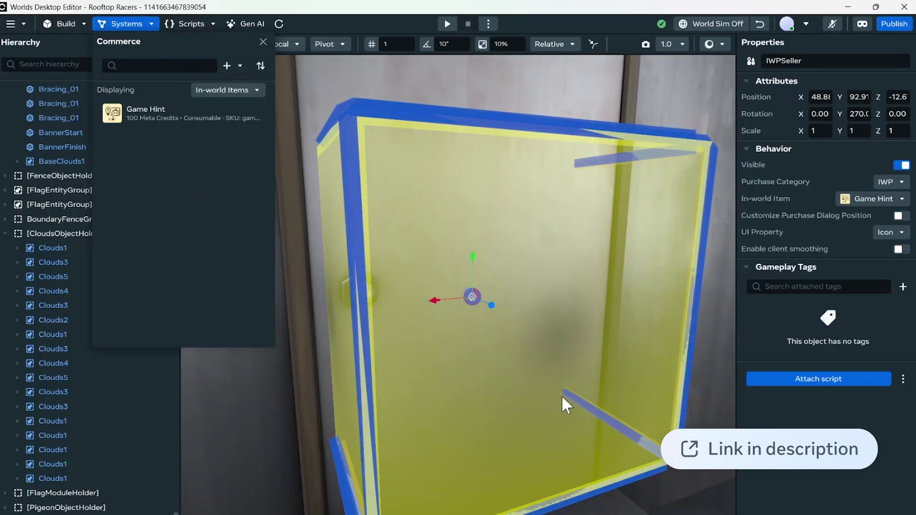